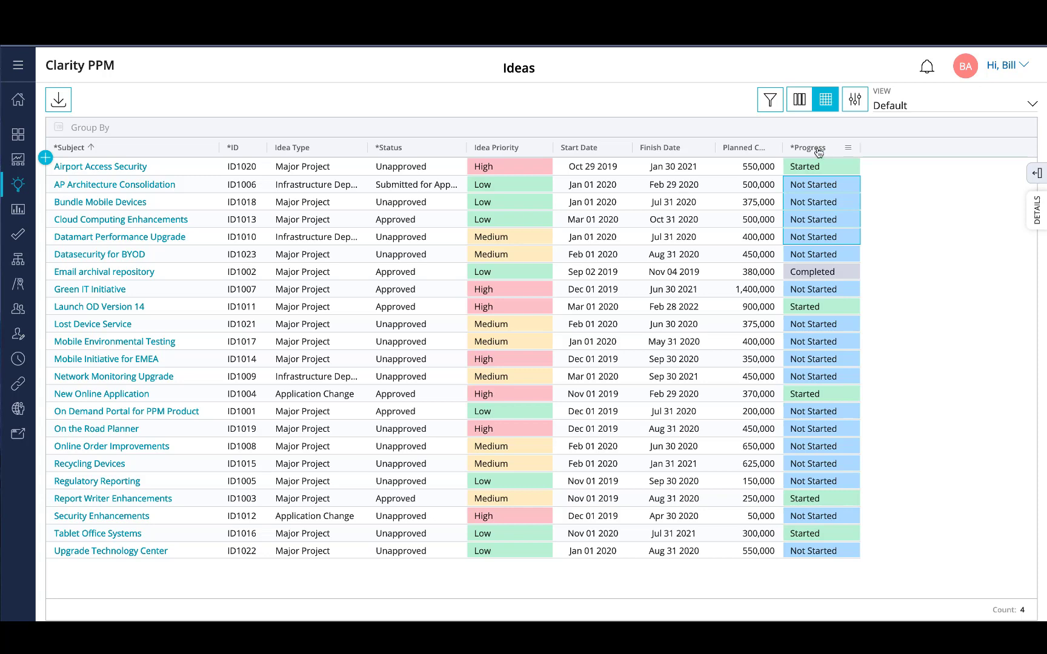
- Move Progress after Idea Priority, widen Planned Cost, then autosize all grid columns
{"action": "left_click_drag", "start_coordinate": [819, 152], "coordinate": [645, 141]}
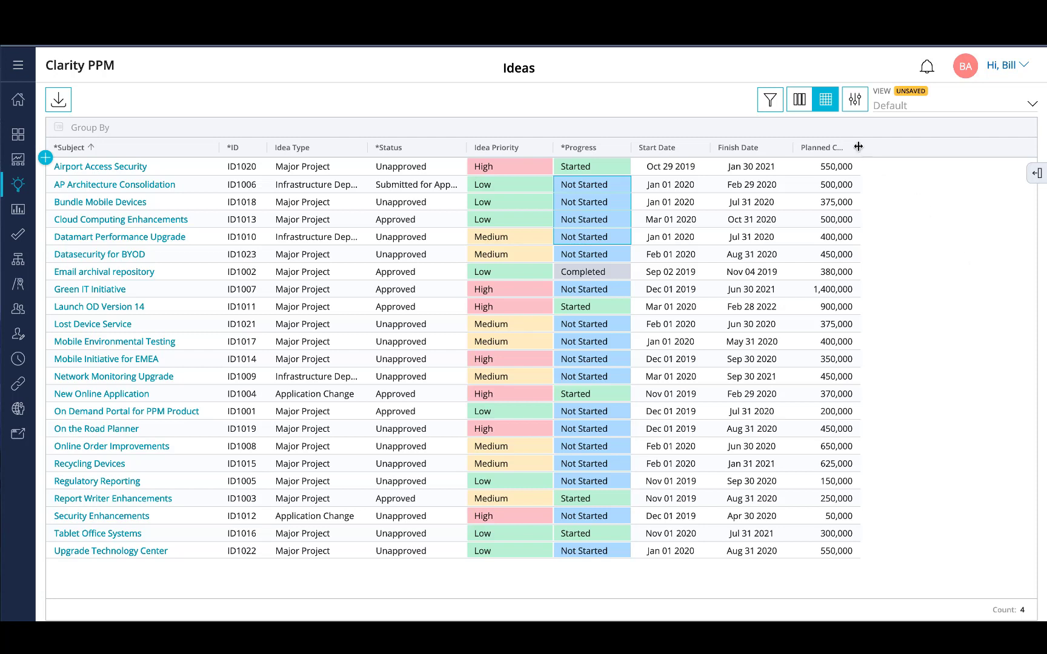
{"action": "mouse_move", "coordinate": [857, 144]}
{"action": "left_mouse_down"}
{"action": "mouse_move", "coordinate": [900, 147]}
{"action": "mouse_move", "coordinate": [866, 152]}
{"action": "left_mouse_up"}
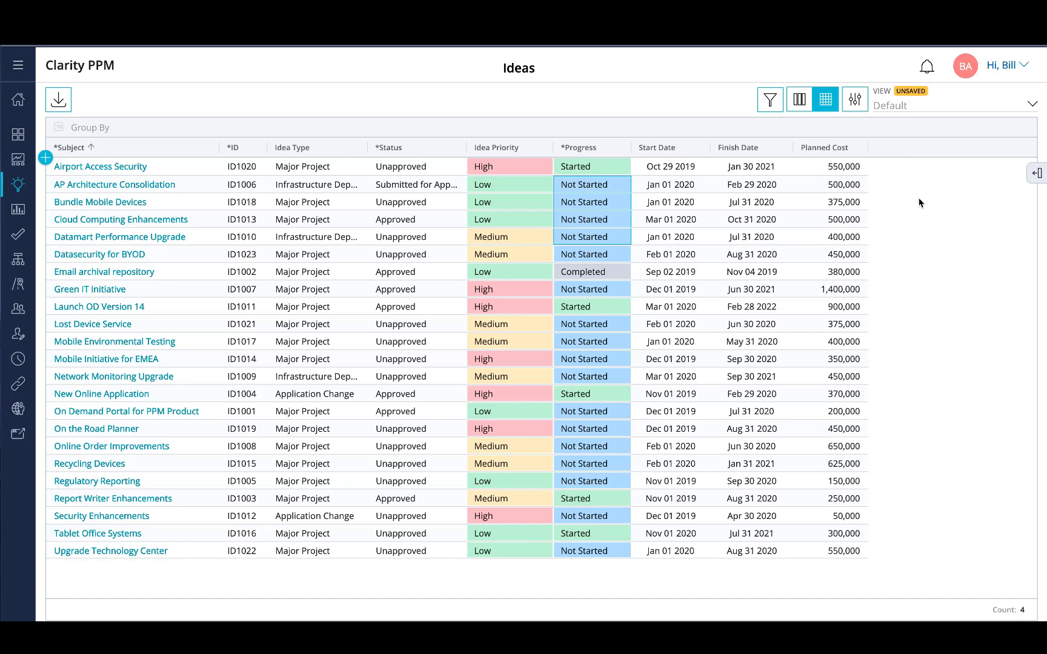
{"action": "left_click", "coordinate": [980, 281]}
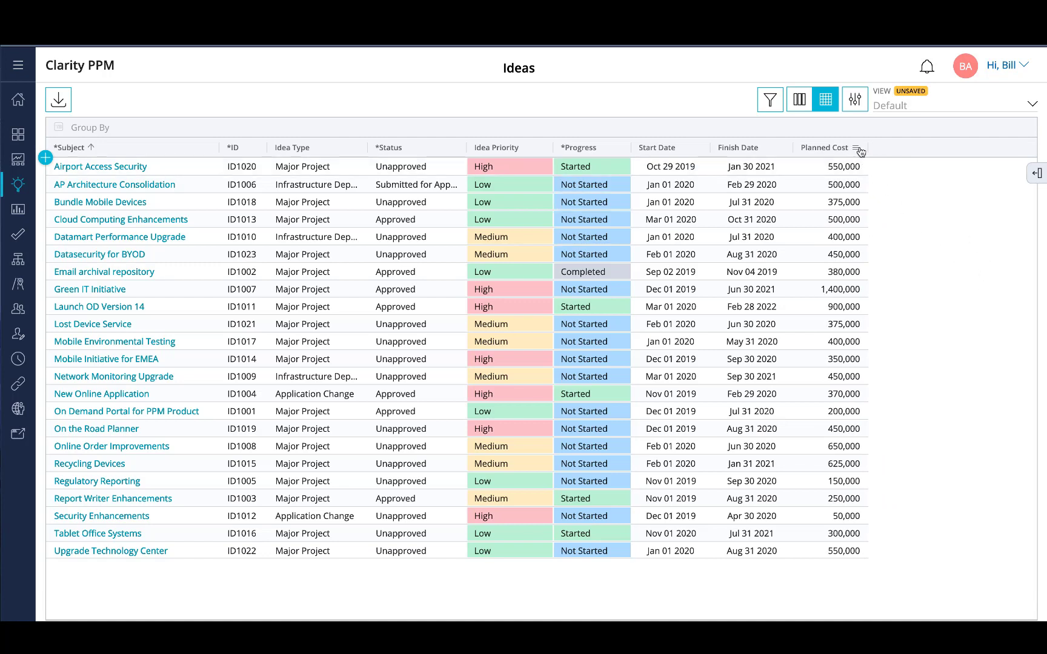
{"action": "left_click", "coordinate": [858, 150]}
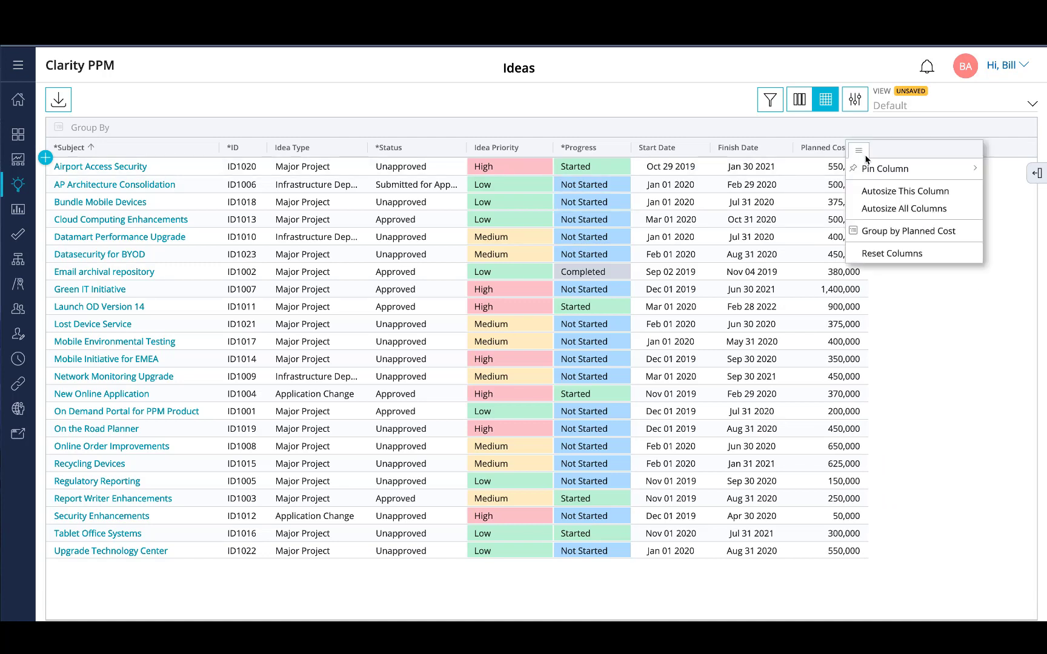
{"action": "left_click", "coordinate": [890, 208]}
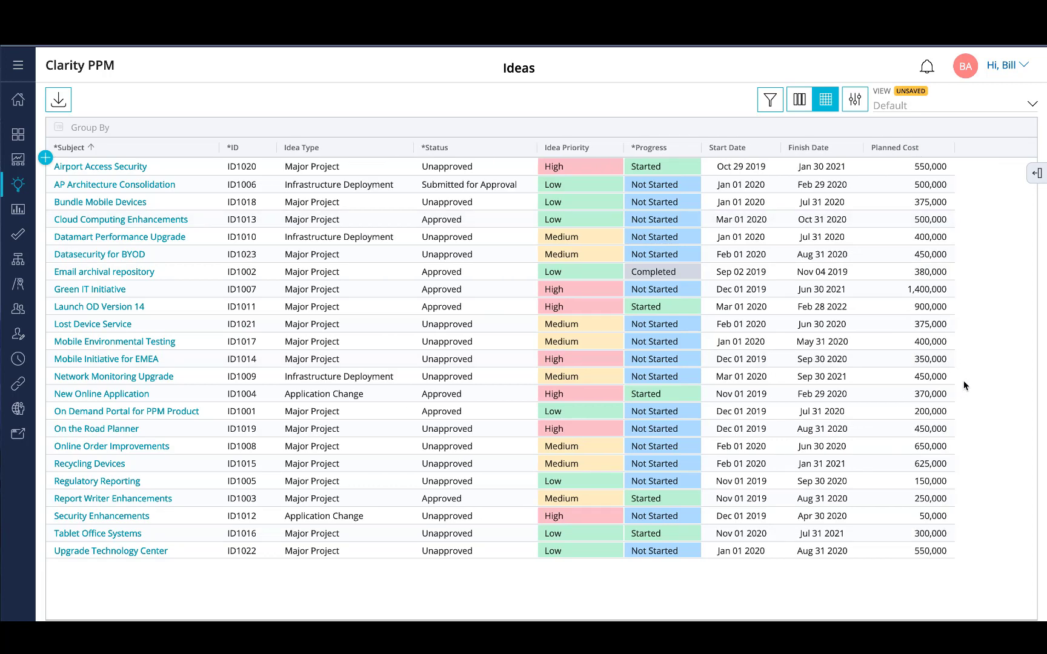
- Add the Active column and re-sort ideas by Subject in ascending order
{"action": "left_click", "coordinate": [1035, 174]}
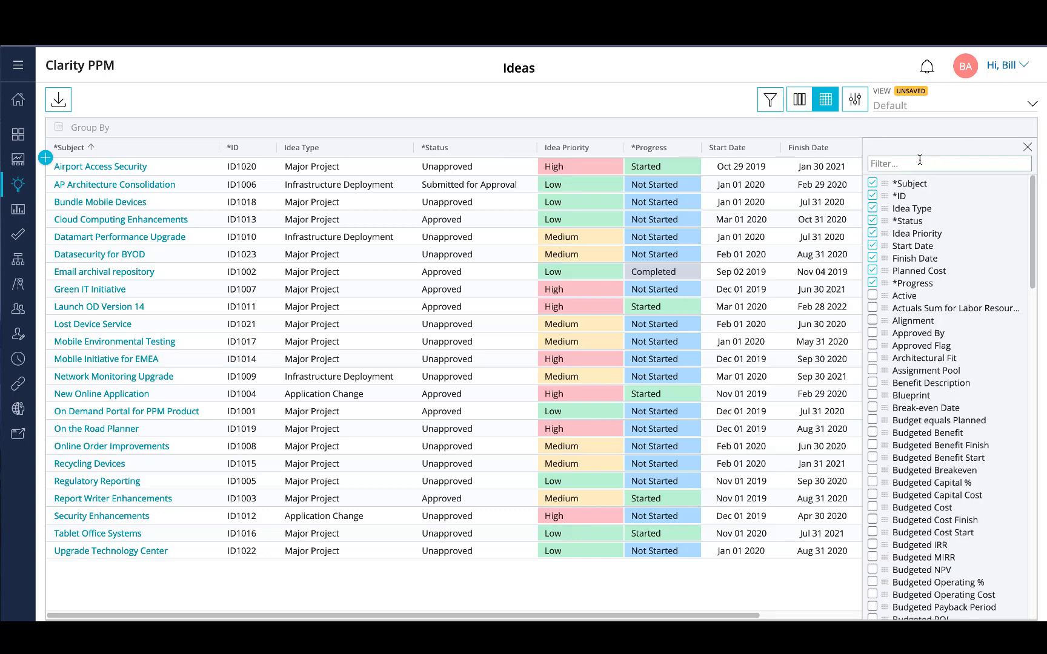
{"action": "left_click", "coordinate": [873, 296]}
{"action": "left_click", "coordinate": [1027, 147]}
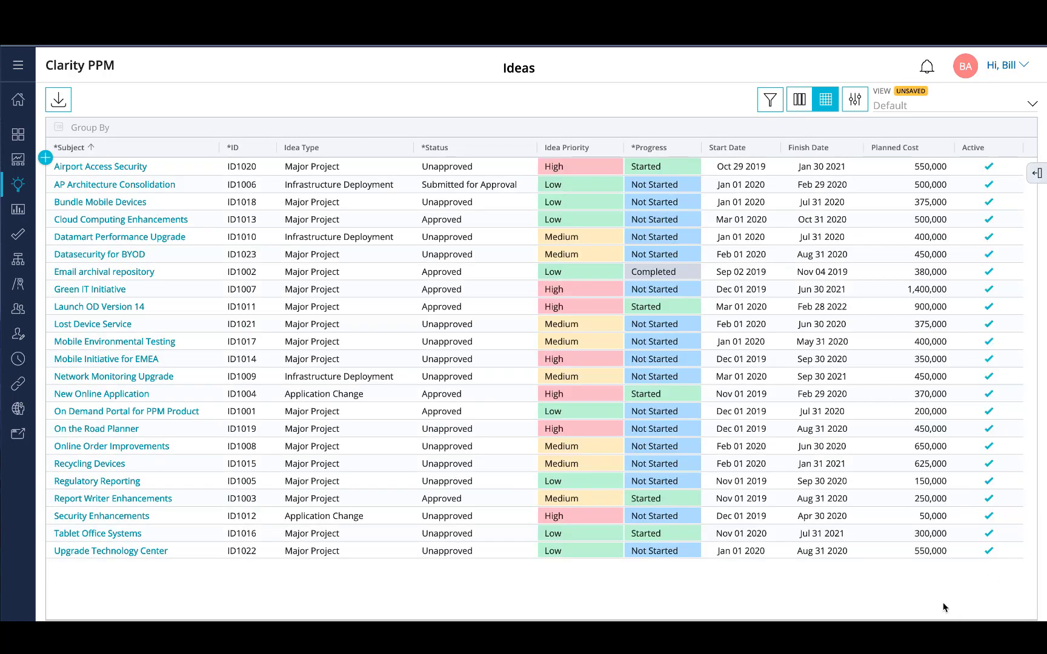
{"action": "left_click", "coordinate": [154, 153]}
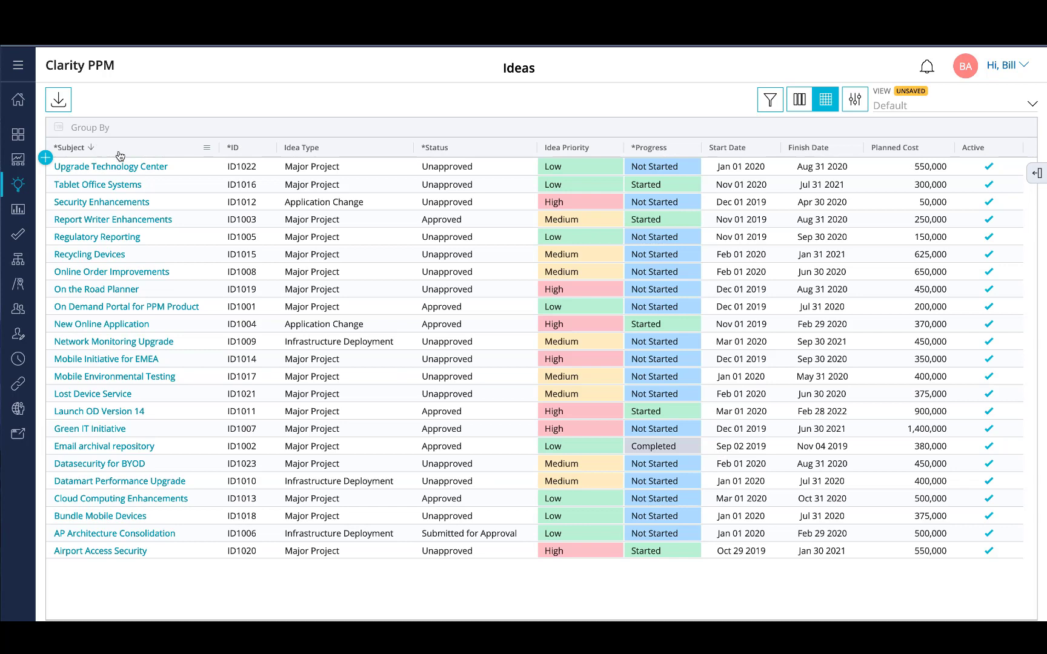
{"action": "left_click", "coordinate": [120, 151]}
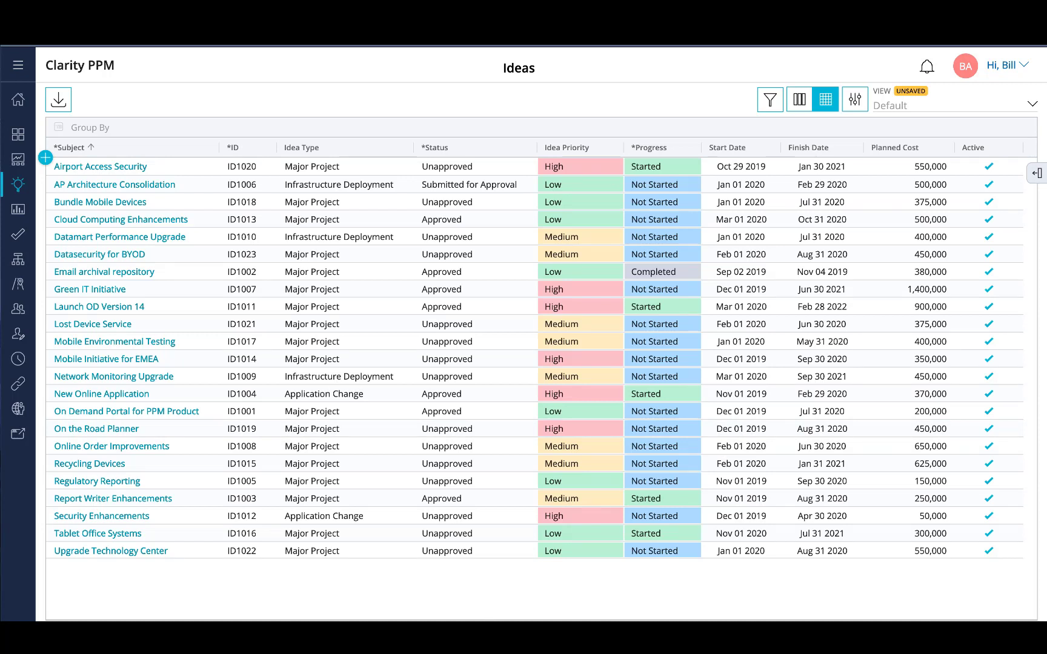
- Copy the first row's Started value into the Progress cells from AP Architecture Consolidation to Datamart Performance Upgrade
{"action": "left_click", "coordinate": [672, 173]}
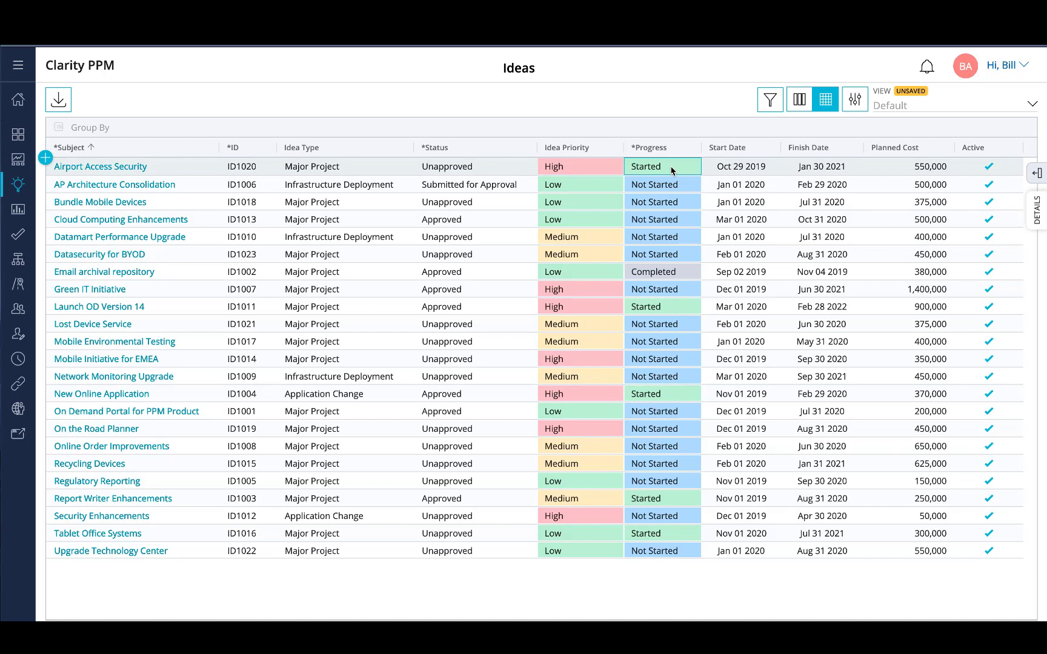
{"action": "left_click", "coordinate": [687, 187]}
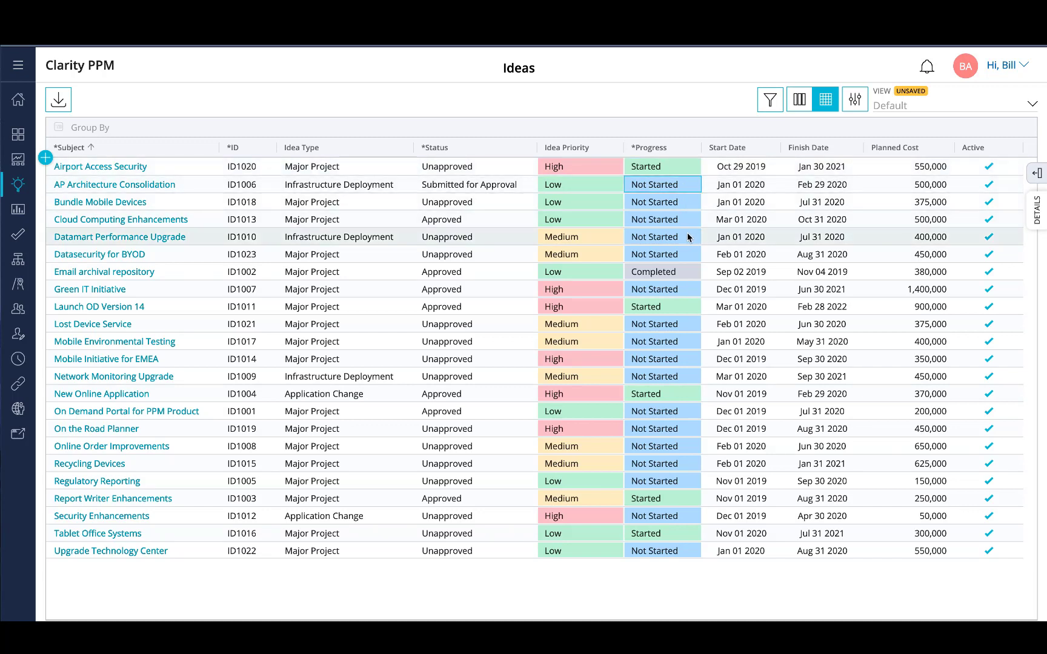
{"action": "left_click", "coordinate": [687, 238], "text": "shift"}
{"action": "key", "text": "Delete"}
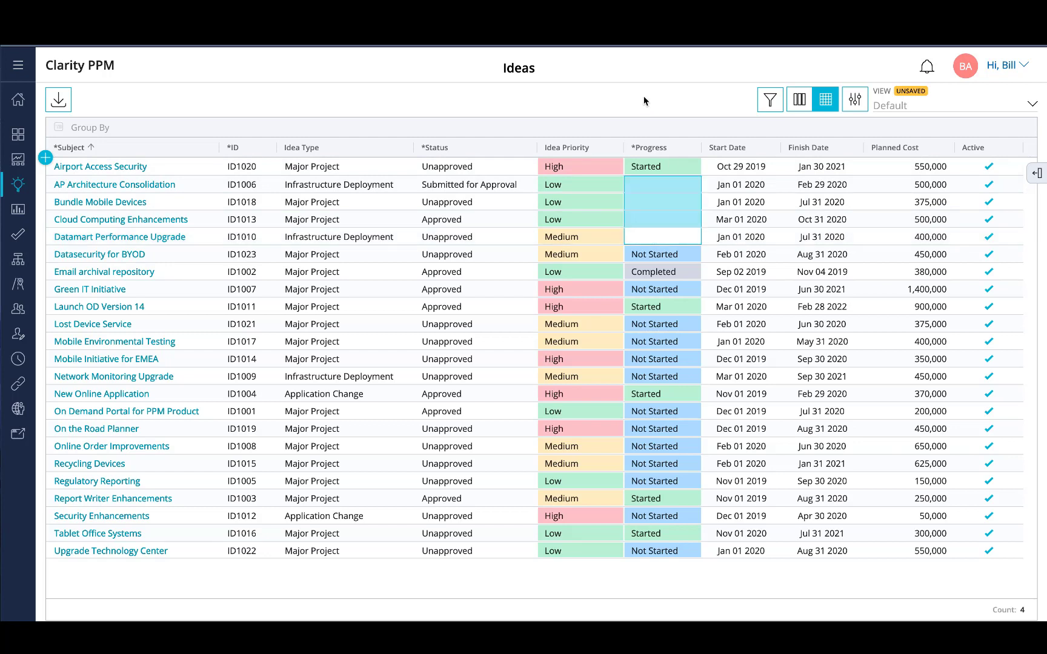
{"action": "type", "text": "Started Started Started Started"}
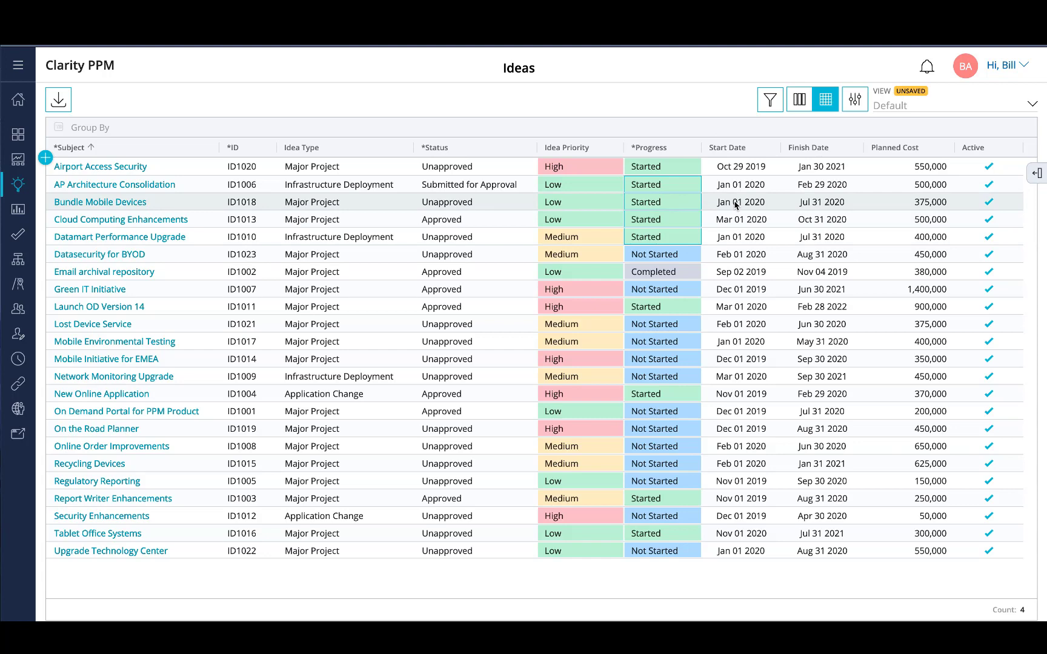
- Add an Idea Priority filter that includes High and Medium
{"action": "left_click", "coordinate": [771, 104]}
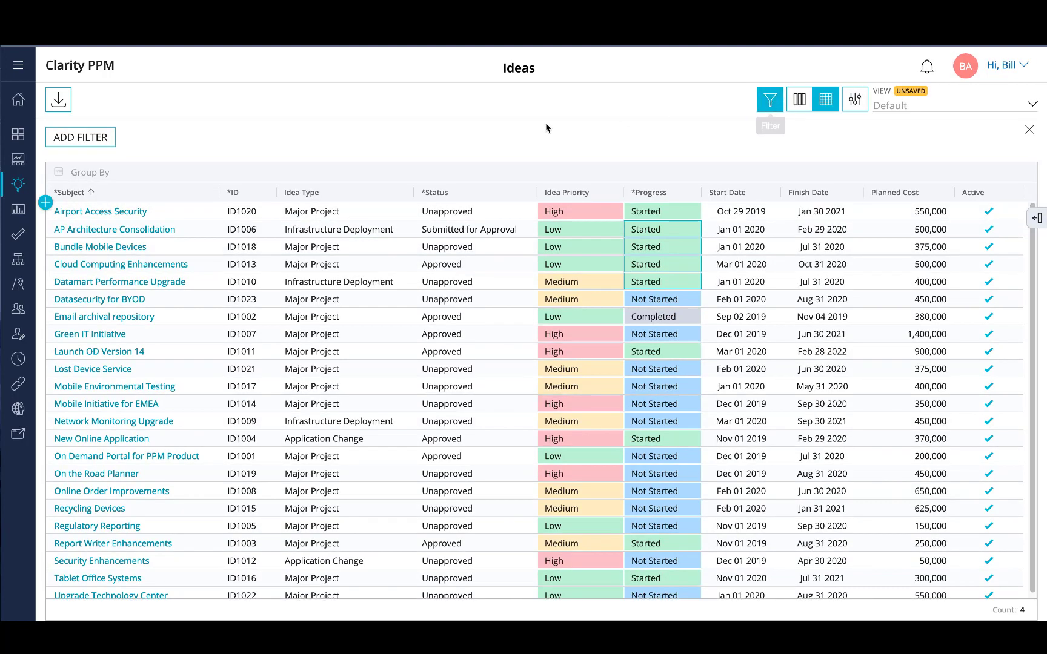
{"action": "left_click", "coordinate": [70, 141]}
{"action": "type", "text": "ide"}
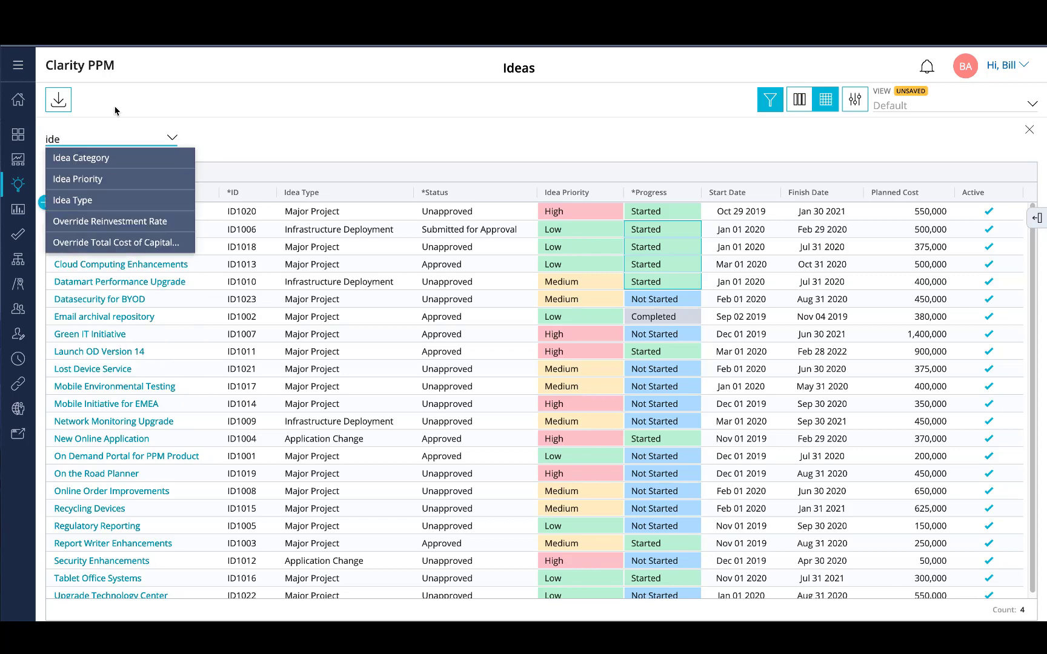
{"action": "left_click", "coordinate": [91, 179]}
{"action": "left_click", "coordinate": [177, 174]}
{"action": "left_click", "coordinate": [177, 216]}
{"action": "left_click", "coordinate": [446, 143]}
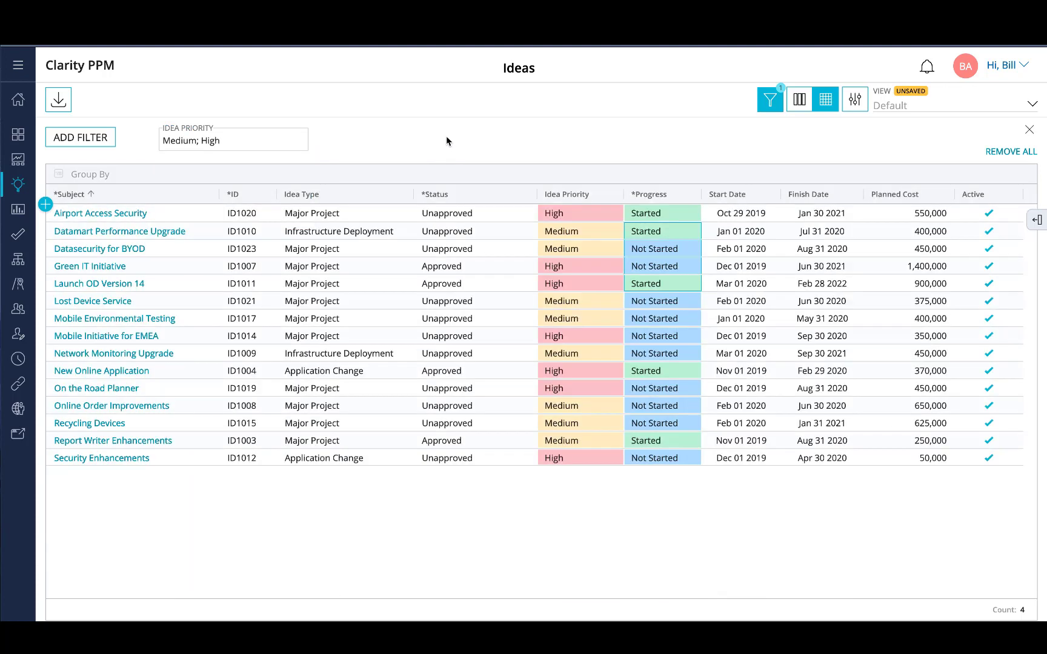
{"action": "left_click", "coordinate": [1031, 104]}
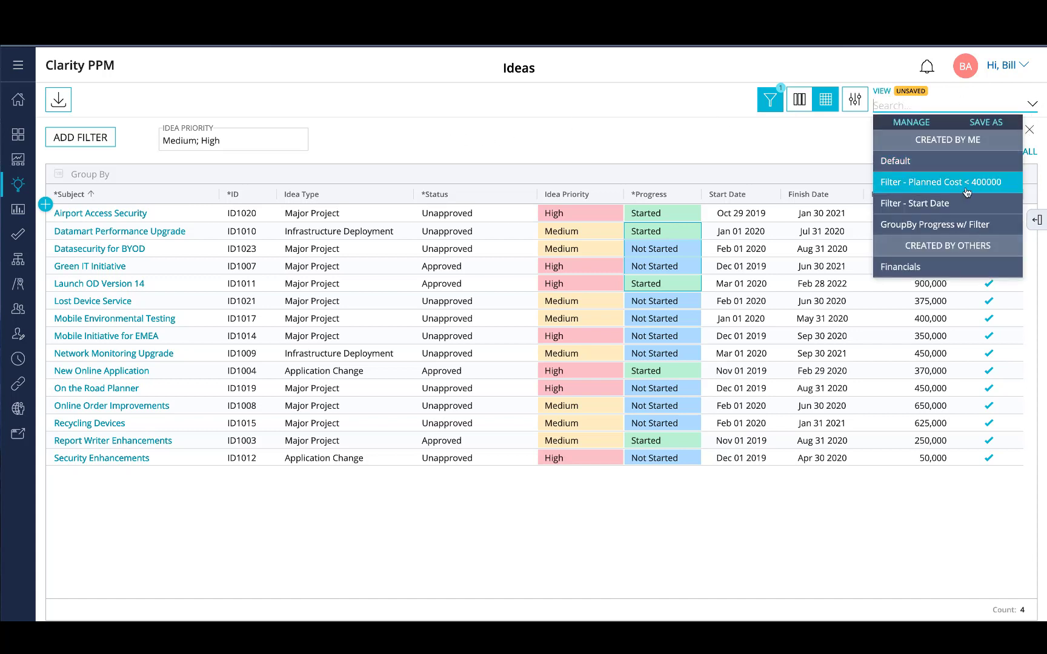
- Try the Filter - Start Date view, then switch to Filter - Planned Cost < 400000
{"action": "left_click", "coordinate": [930, 204]}
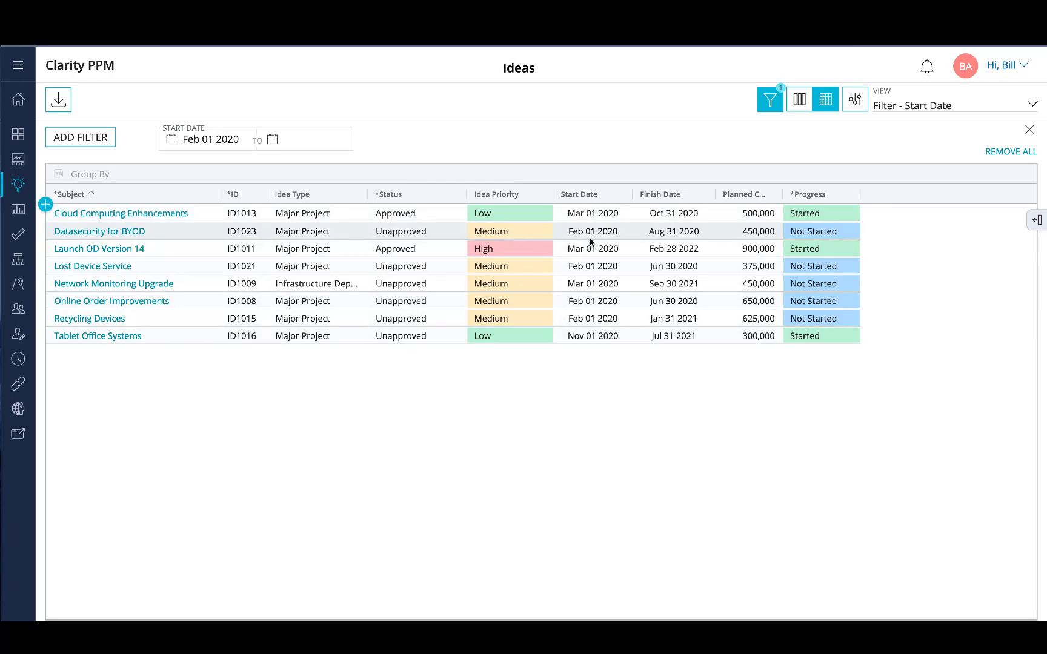
{"action": "left_click", "coordinate": [1033, 105]}
{"action": "left_click", "coordinate": [967, 183]}
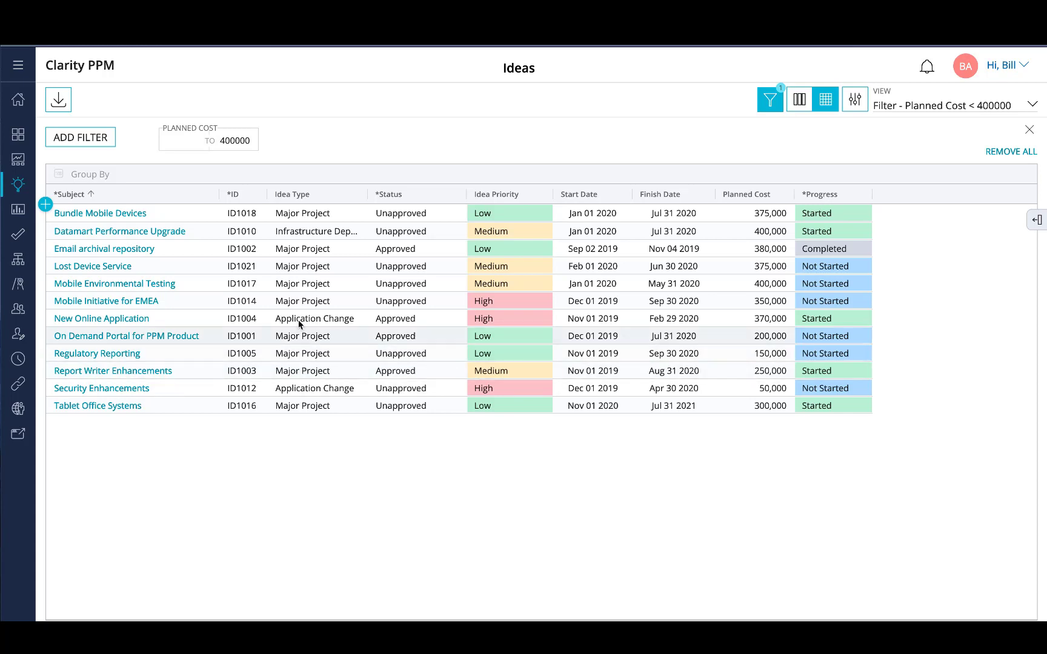
- Select the Lost Device Service idea and open its DETAILS flyout
{"action": "left_click", "coordinate": [194, 268]}
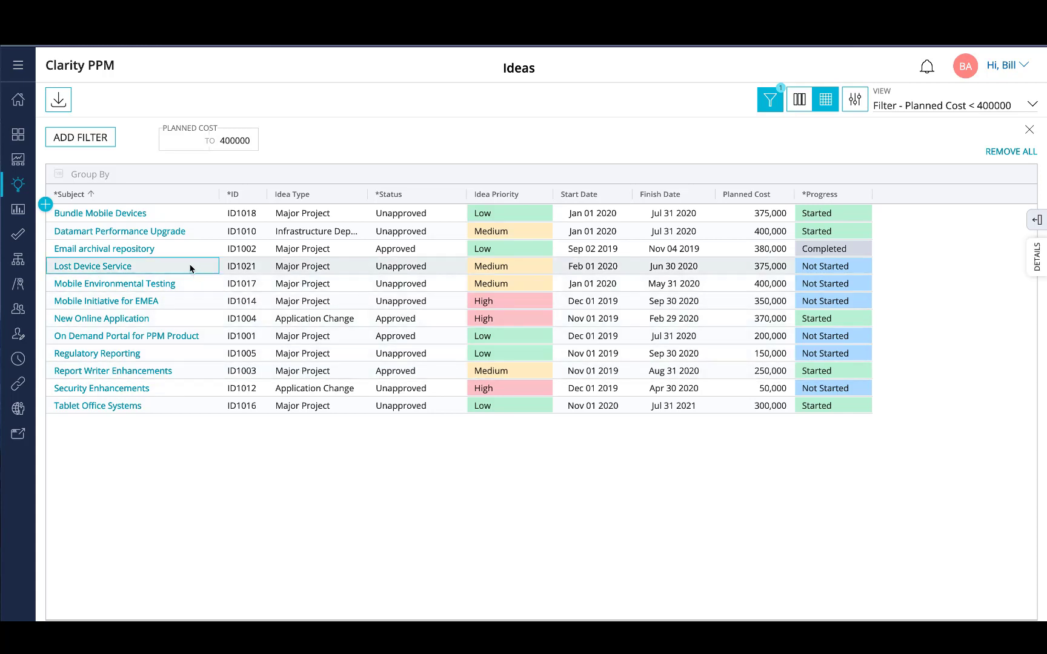
{"action": "left_click", "coordinate": [1034, 265]}
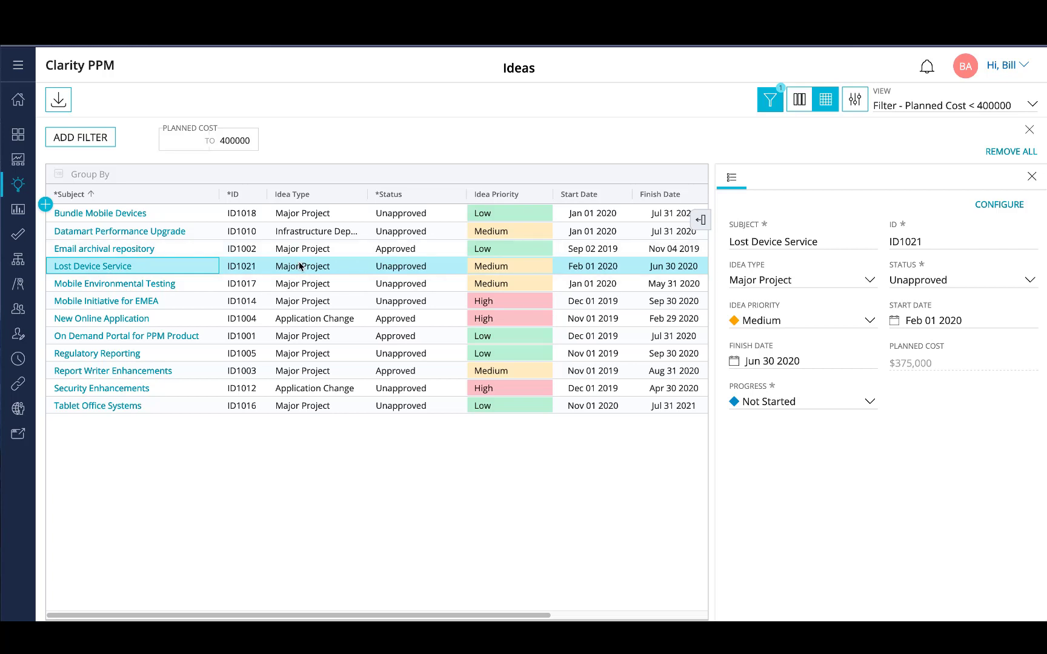
- Drag DESCRIPTION below PROGRESS in the flyout, enlarge it, and exit configuration
{"action": "left_click", "coordinate": [996, 206]}
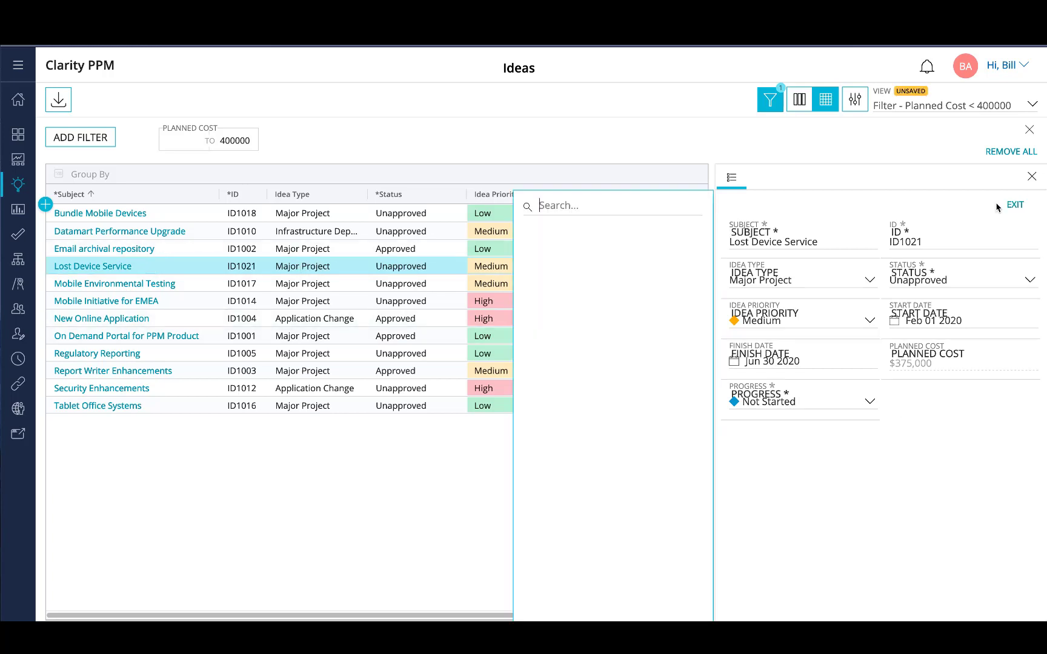
{"action": "left_click", "coordinate": [577, 205]}
{"action": "type", "text": "desc"}
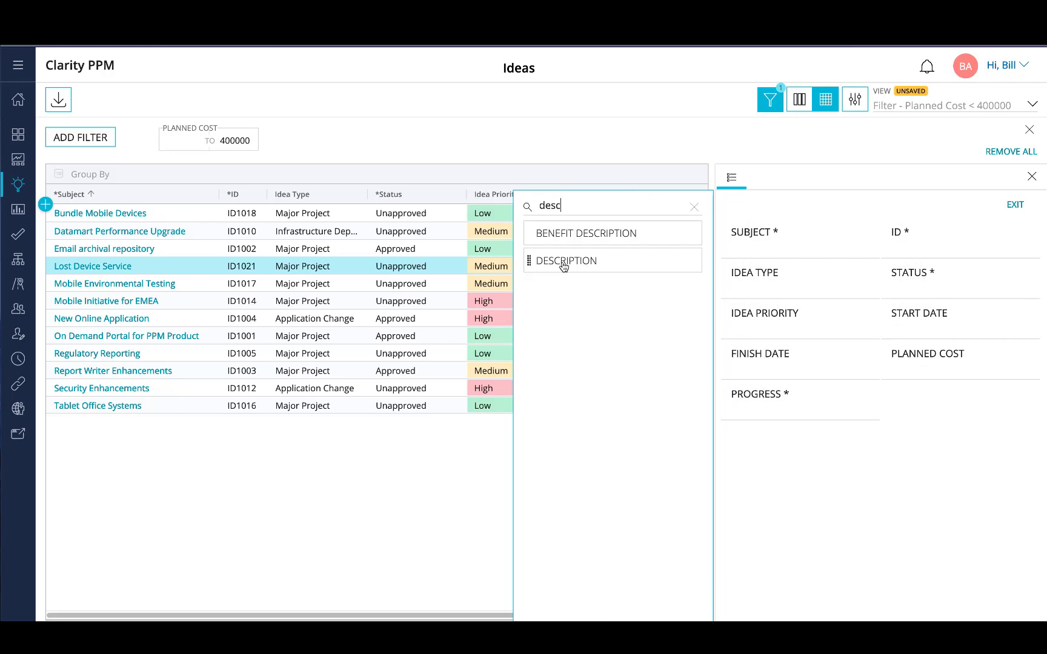
{"action": "left_click_drag", "start_coordinate": [562, 267], "coordinate": [779, 468]}
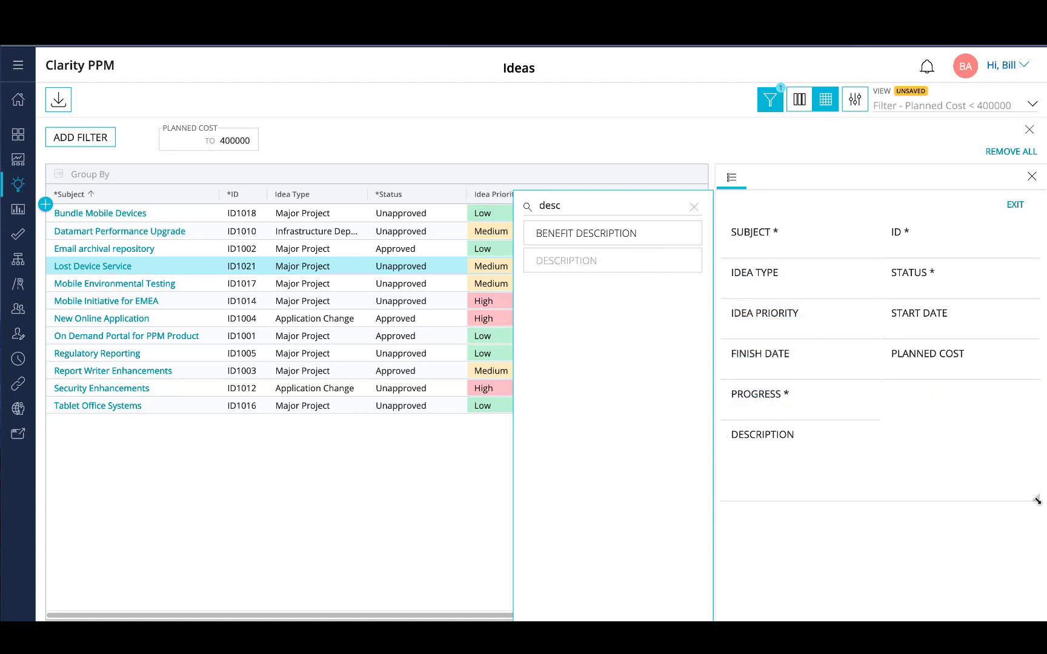
{"action": "mouse_move", "coordinate": [1037, 500]}
{"action": "left_mouse_down"}
{"action": "mouse_move", "coordinate": [1033, 525]}
{"action": "mouse_move", "coordinate": [1030, 481]}
{"action": "left_mouse_up"}
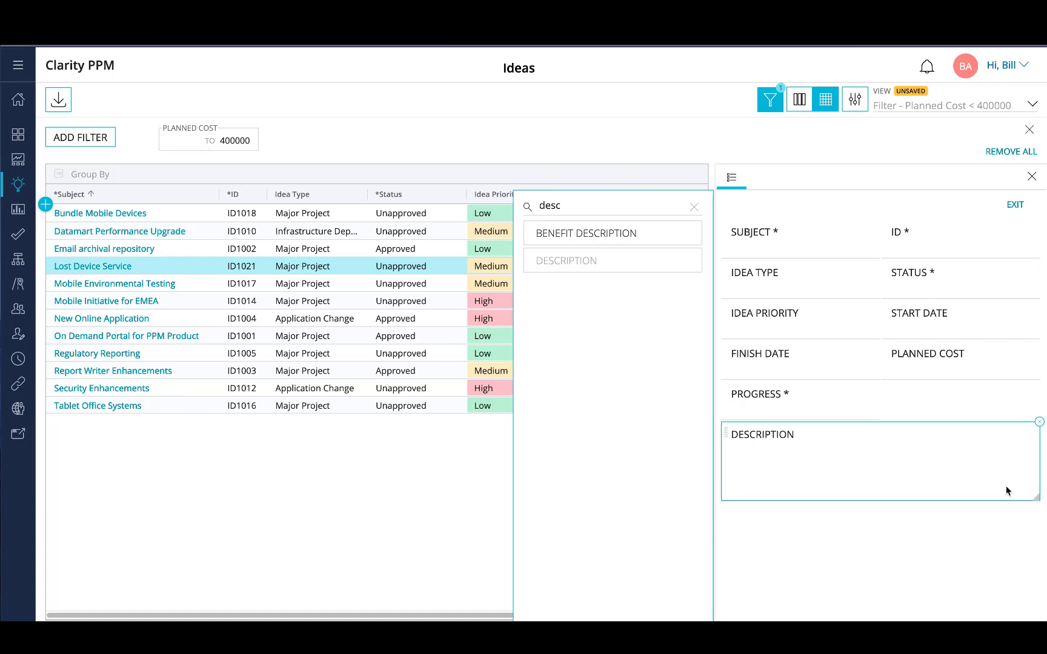
{"action": "left_click", "coordinate": [1015, 205]}
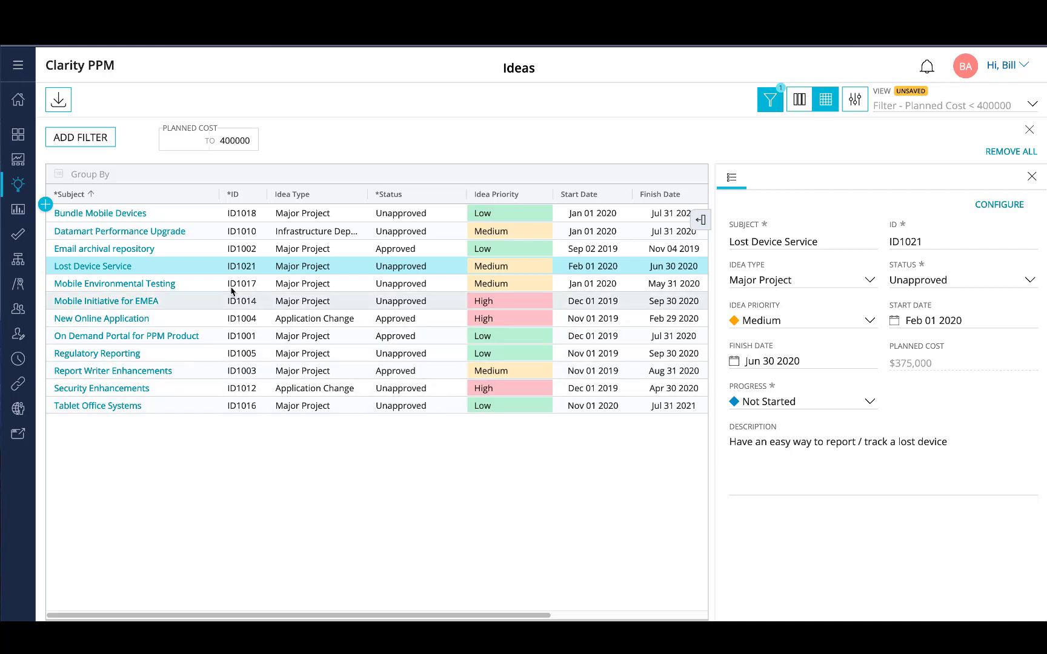
- Preview several ideas ending on New Online Application, then drag the splitter left to widen details
{"action": "left_click", "coordinate": [206, 290]}
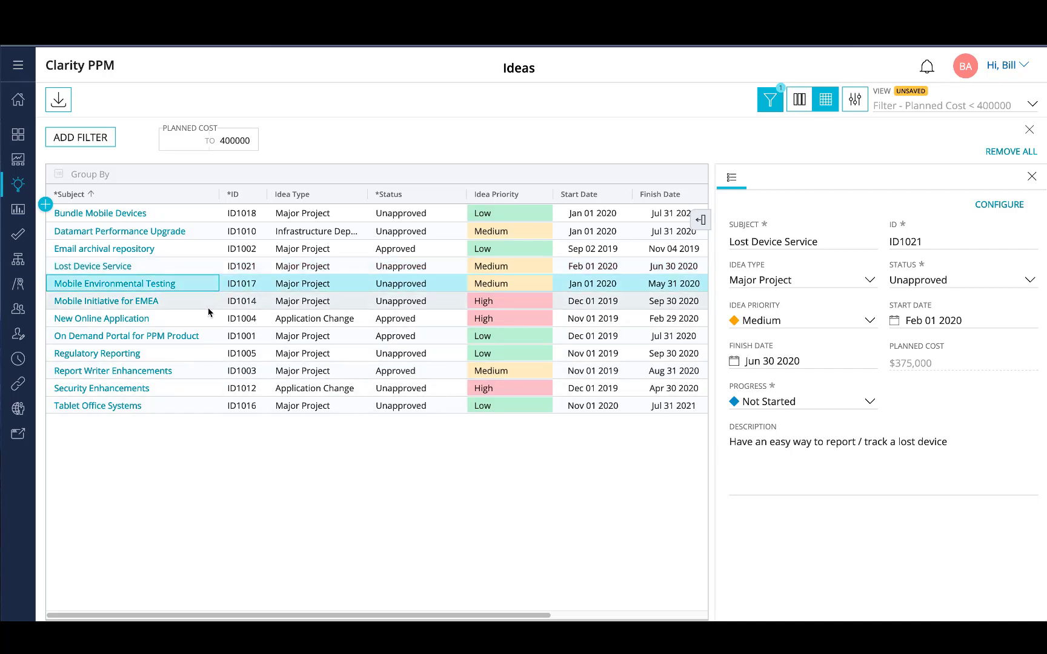
{"action": "left_click", "coordinate": [207, 301]}
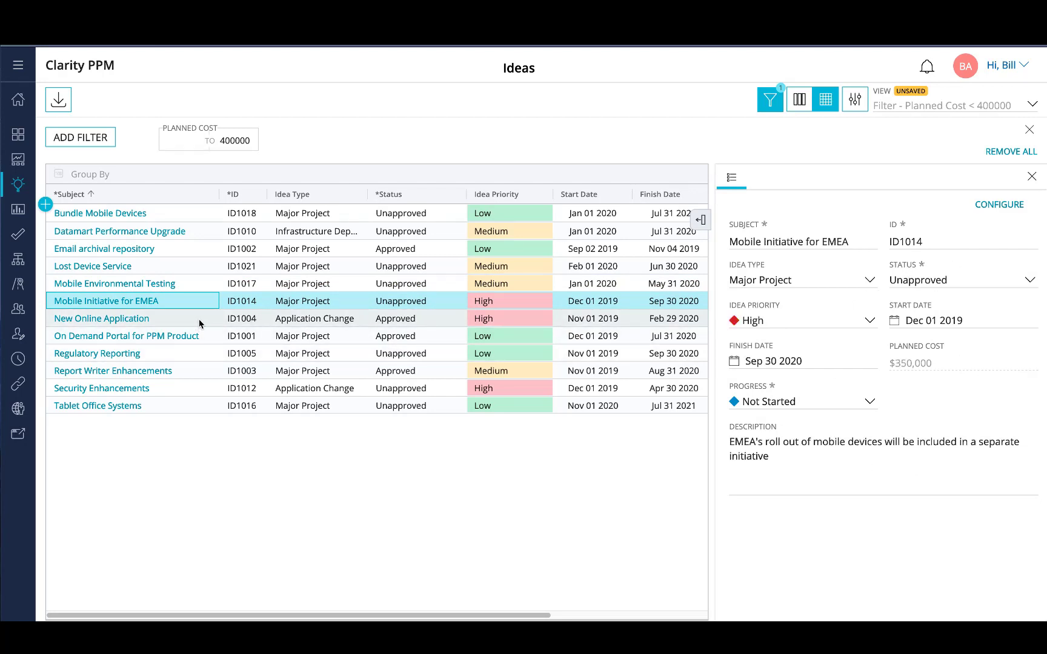
{"action": "left_click", "coordinate": [203, 319]}
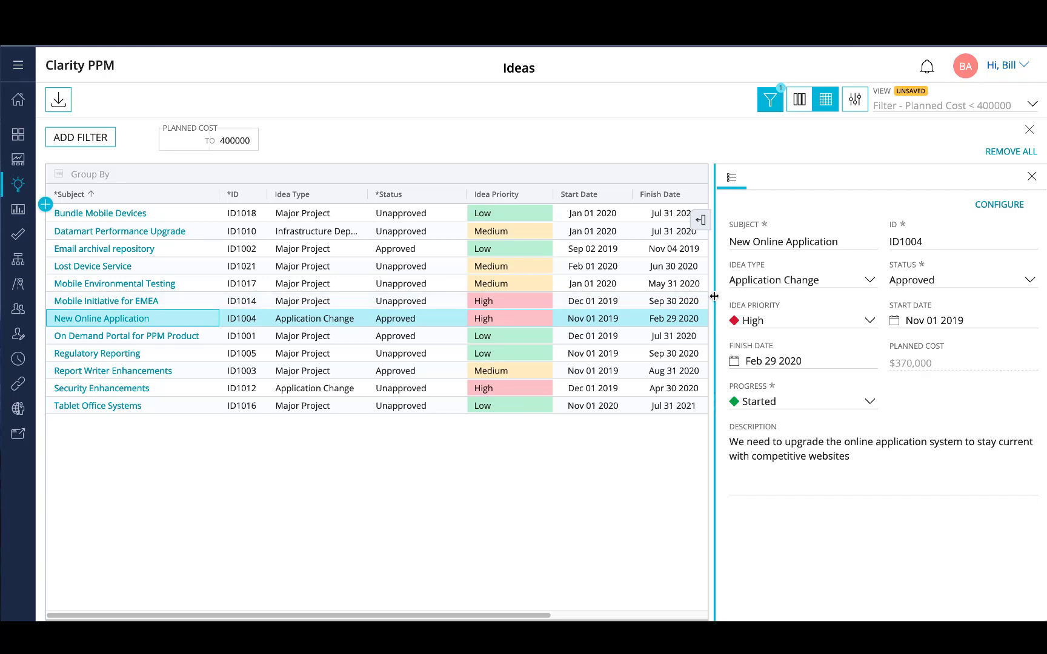
{"action": "left_click_drag", "start_coordinate": [713, 296], "coordinate": [533, 298]}
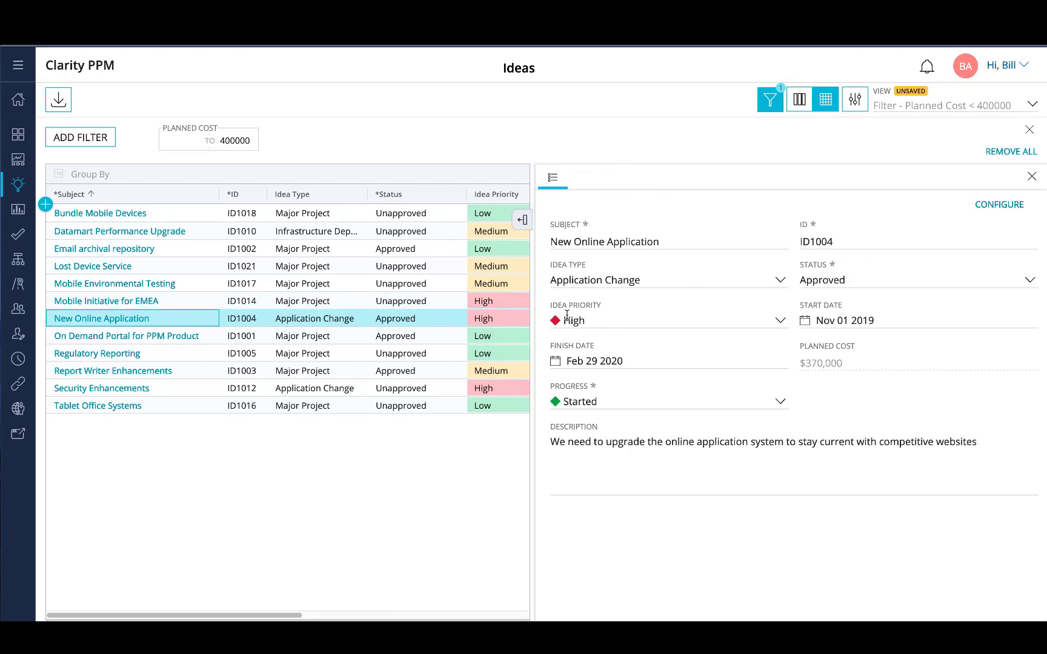
- Apply GroupBy Progress w/ Filter, expand Not Started and Started, and widen the Group column
{"action": "left_click", "coordinate": [1032, 104]}
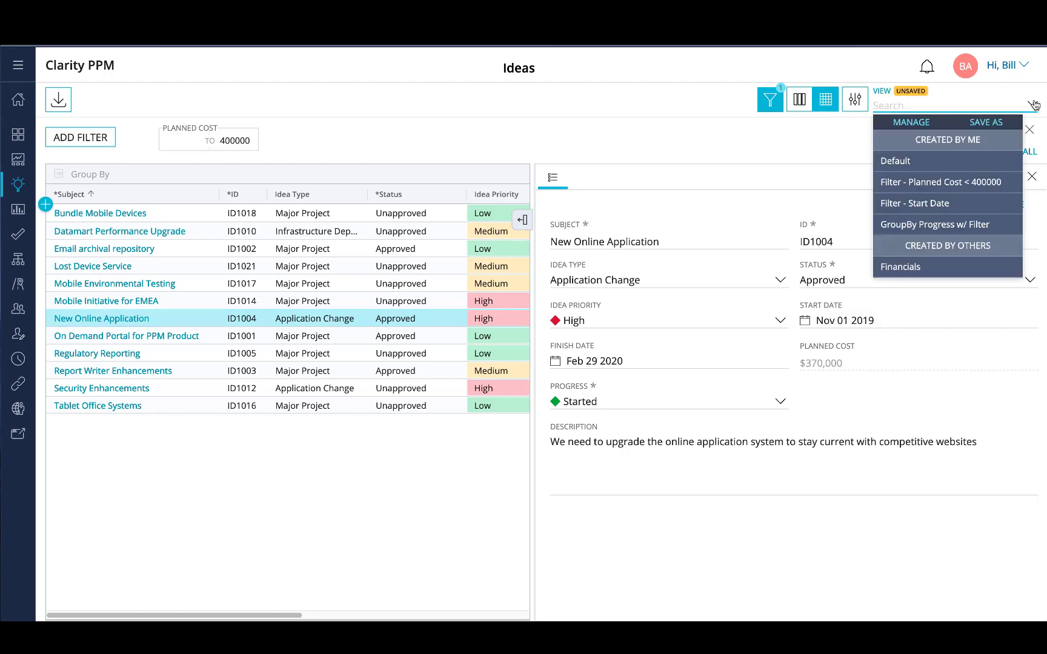
{"action": "left_click", "coordinate": [951, 226]}
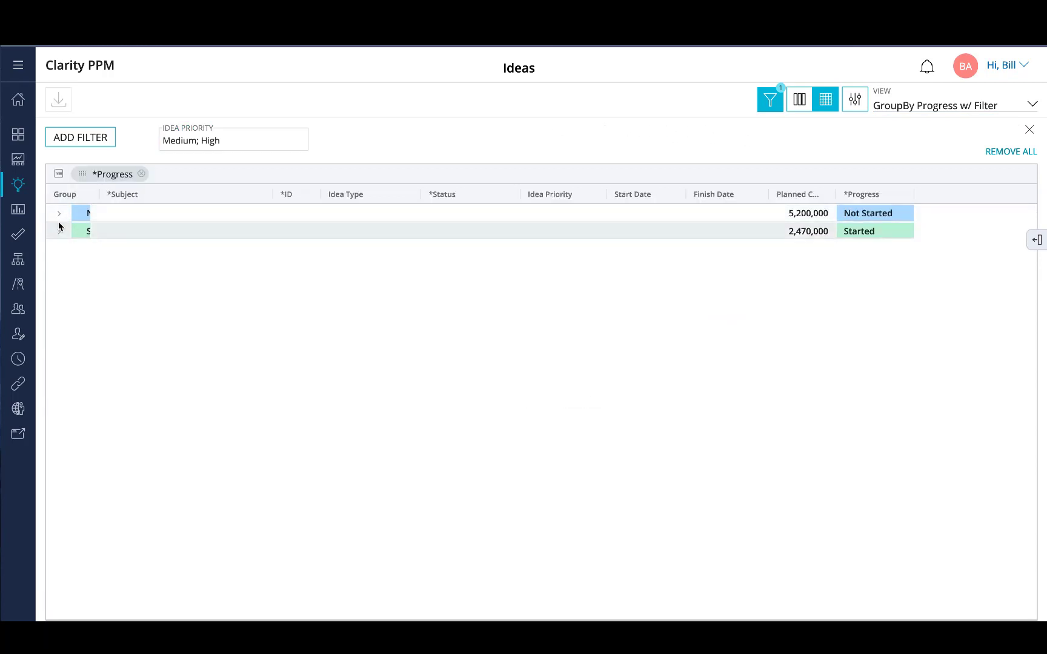
{"action": "left_click", "coordinate": [58, 213]}
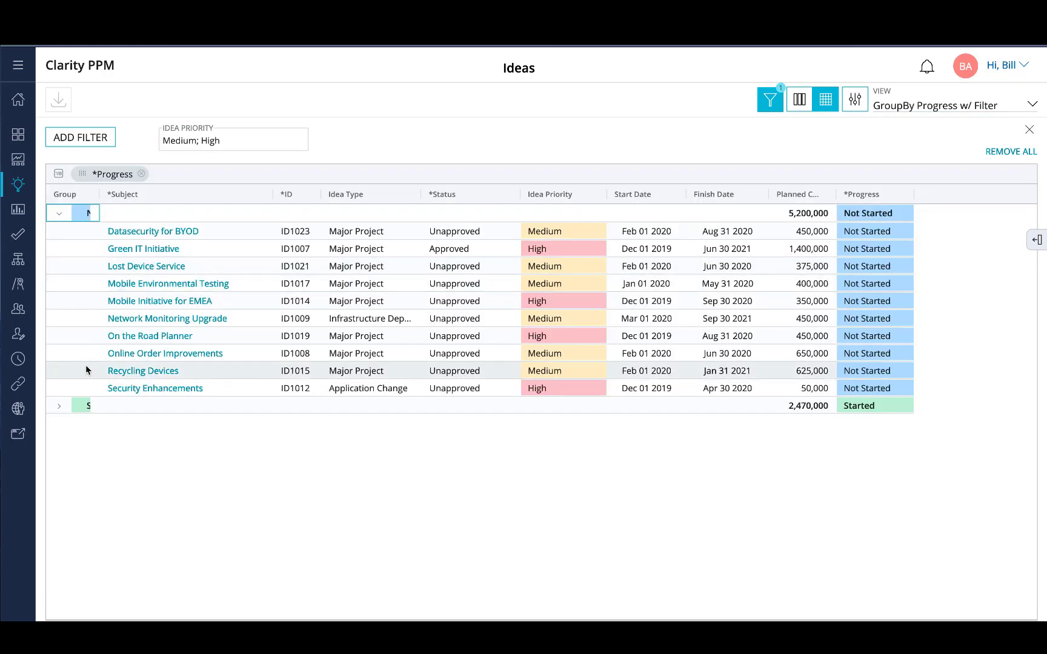
{"action": "left_click", "coordinate": [59, 405]}
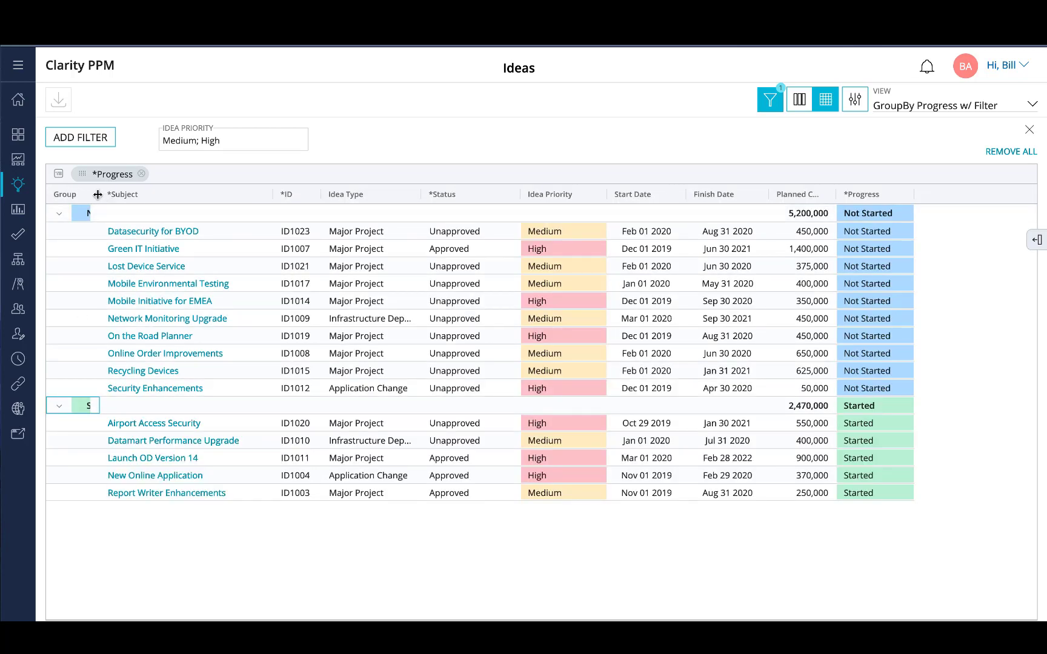
{"action": "left_click_drag", "start_coordinate": [98, 194], "coordinate": [164, 202]}
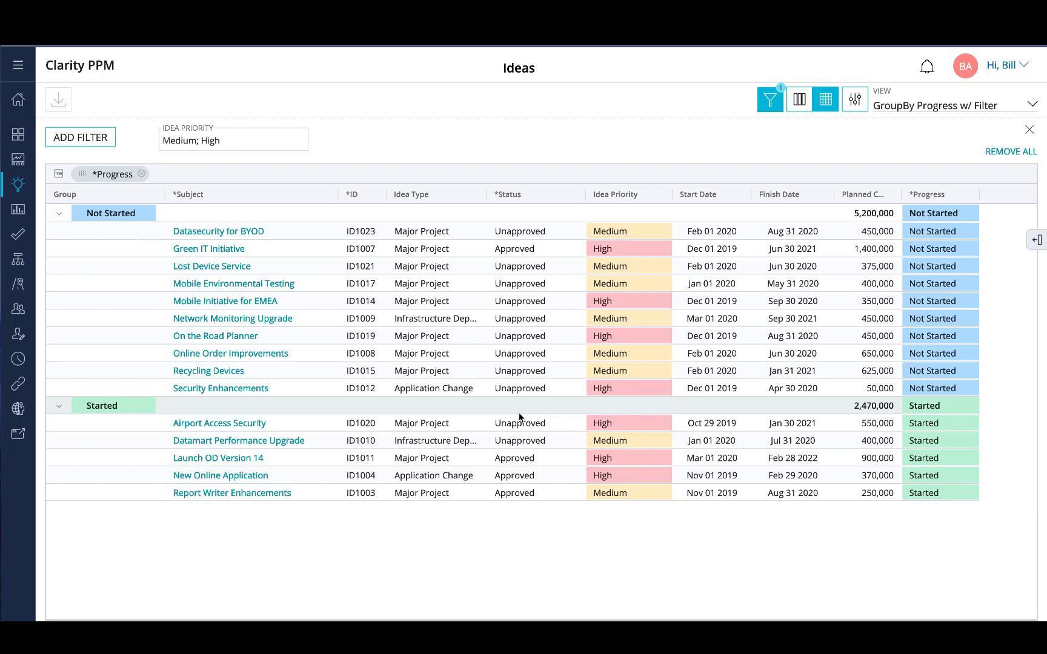
{"action": "left_click", "coordinate": [1033, 106]}
{"action": "left_click", "coordinate": [986, 123]}
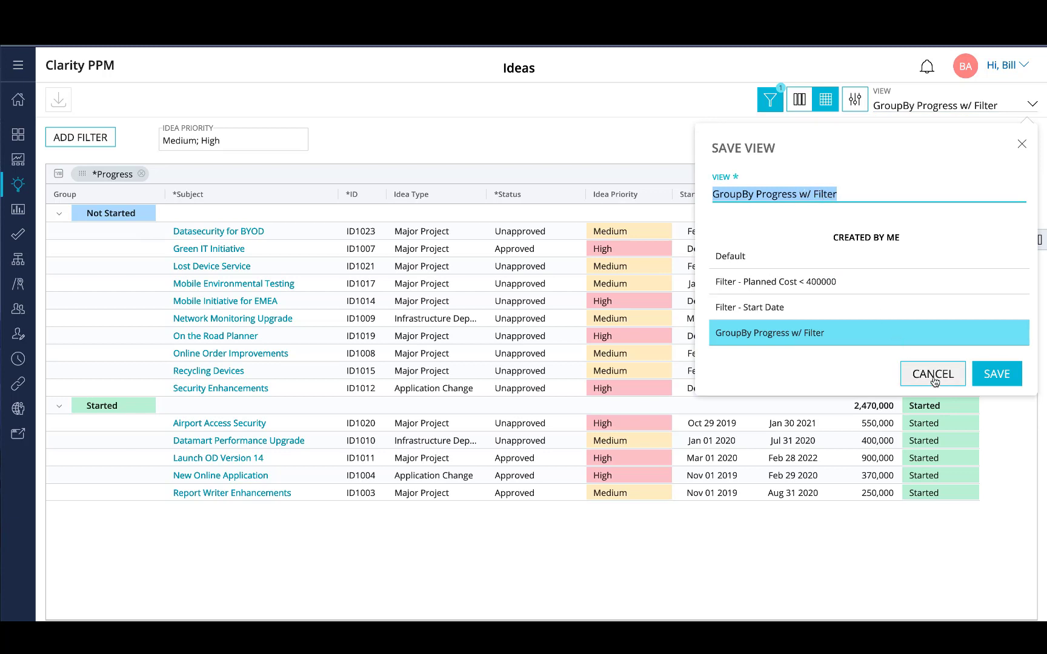
{"action": "left_click", "coordinate": [933, 375]}
- Choose the Financials view under Created by Others from the VIEW list
{"action": "left_click", "coordinate": [1033, 106]}
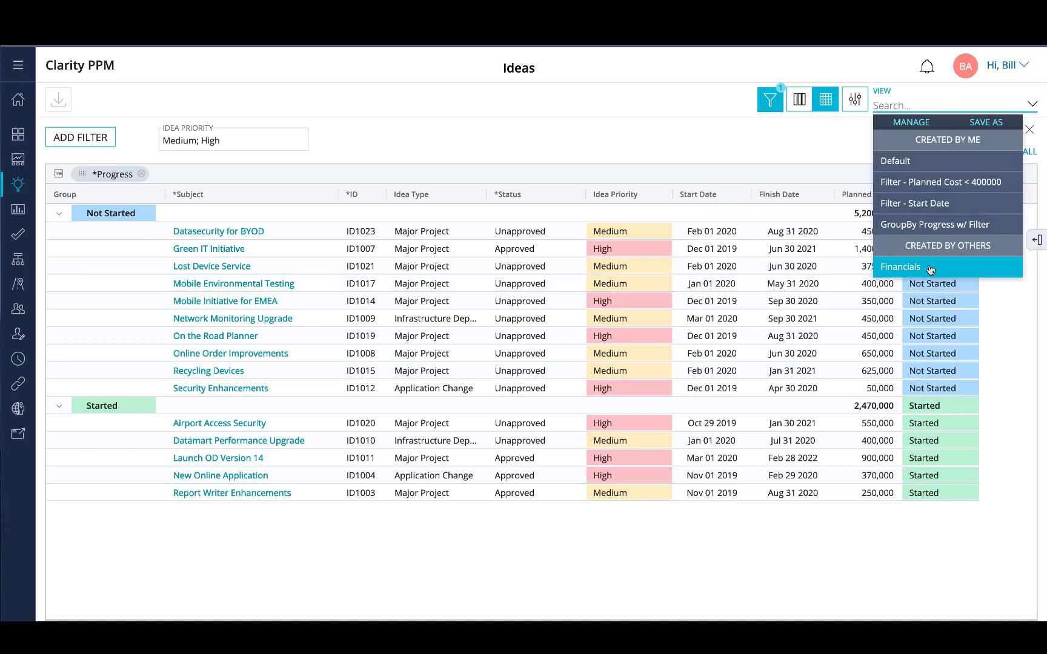
{"action": "left_click", "coordinate": [921, 267]}
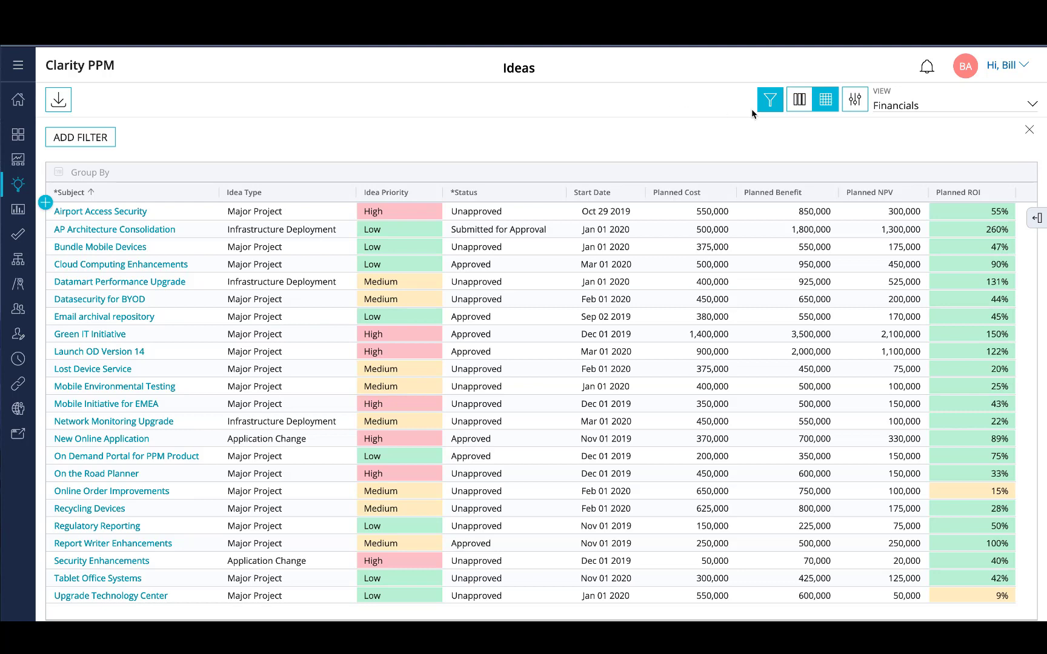
{"action": "left_click", "coordinate": [1032, 104]}
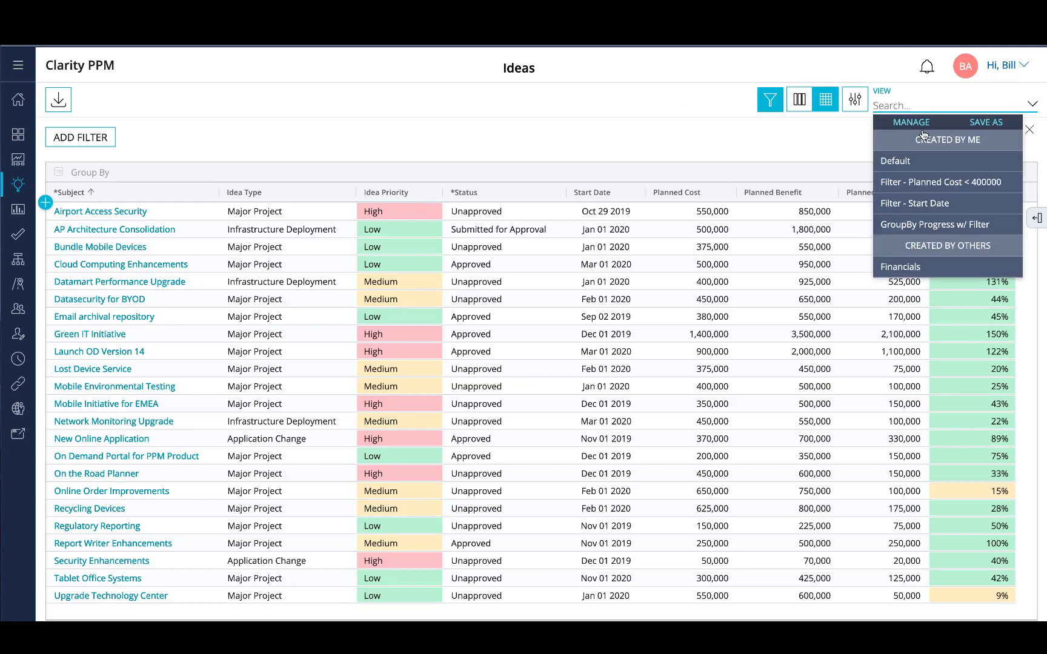
{"action": "left_click", "coordinate": [910, 122]}
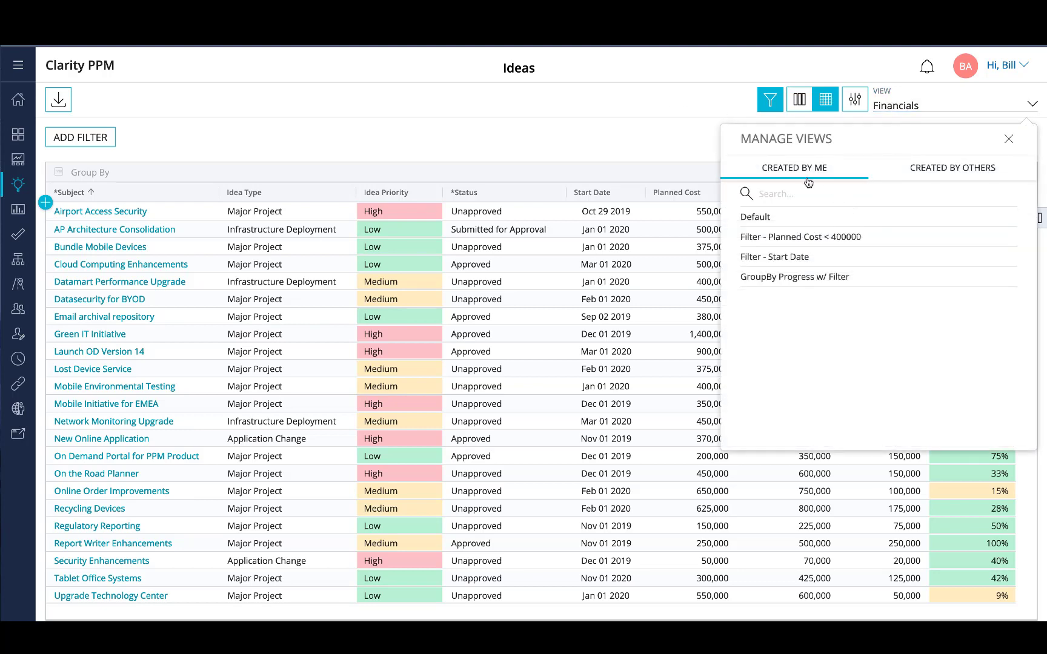
{"action": "left_click", "coordinate": [971, 172]}
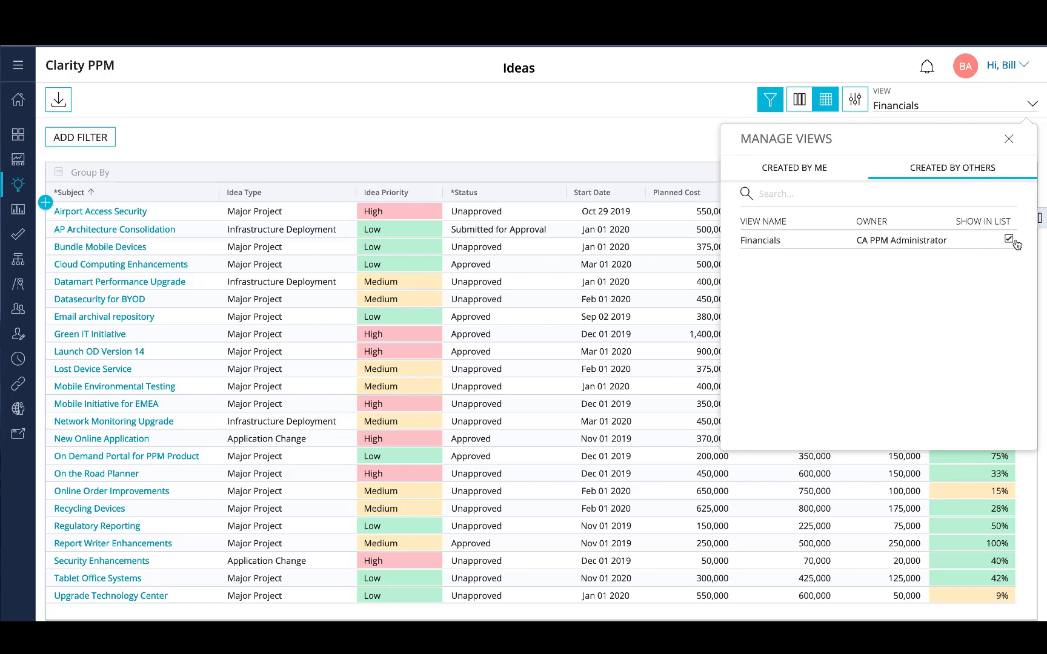
- Close the view panel and export the Financials grid as Financials.csv
{"action": "left_click", "coordinate": [1009, 139]}
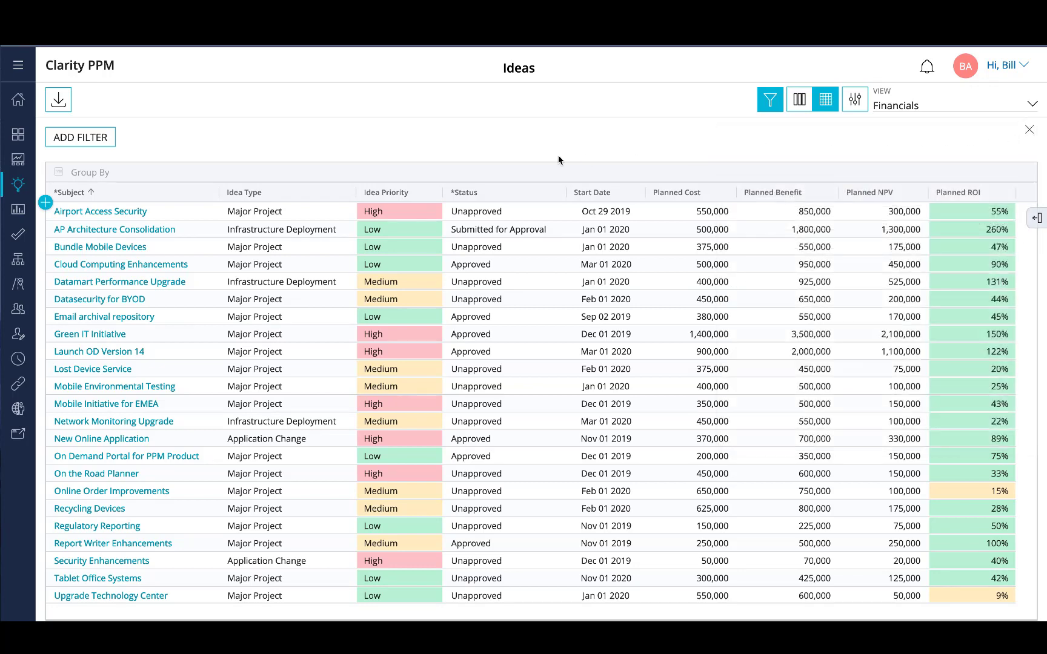
{"action": "left_click", "coordinate": [58, 102]}
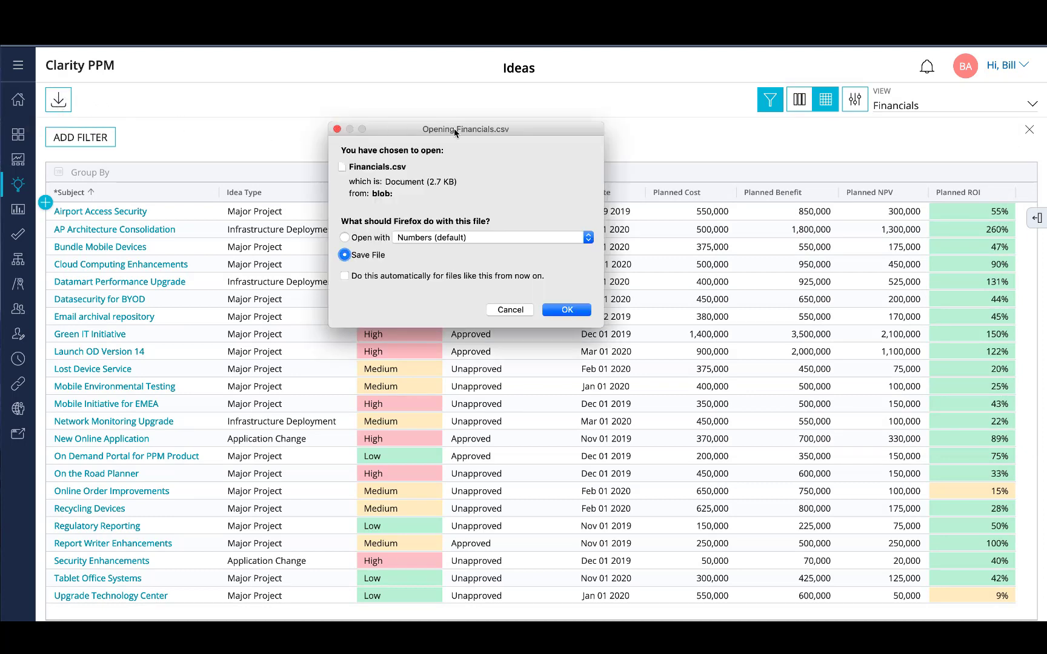